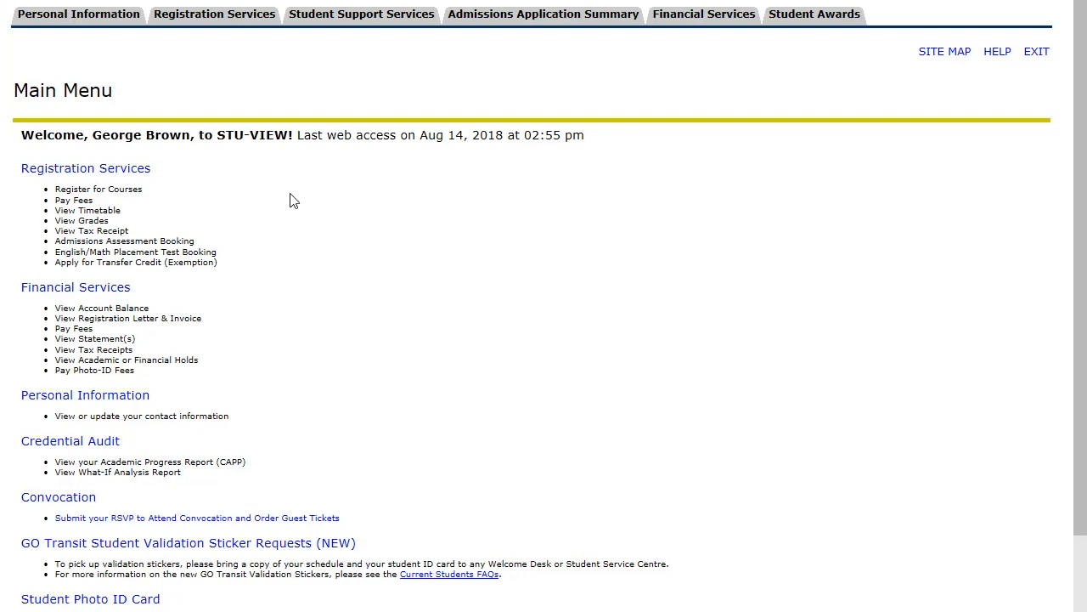
# Step: Open the application for transfer credit (exemption) from the Registration section of Registration Services
pyautogui.click(131, 172)
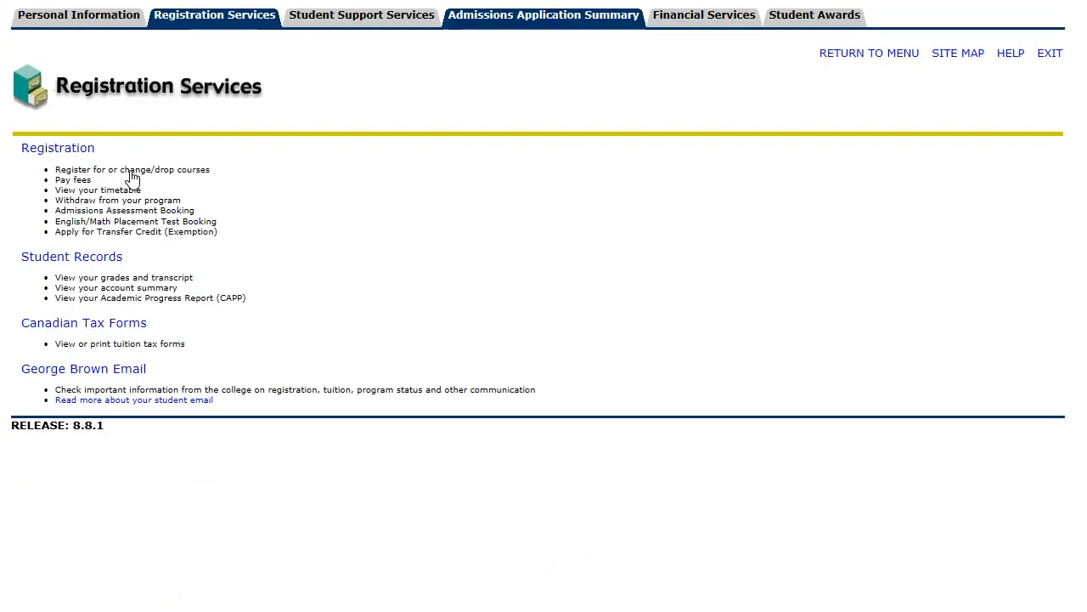
pyautogui.click(85, 152)
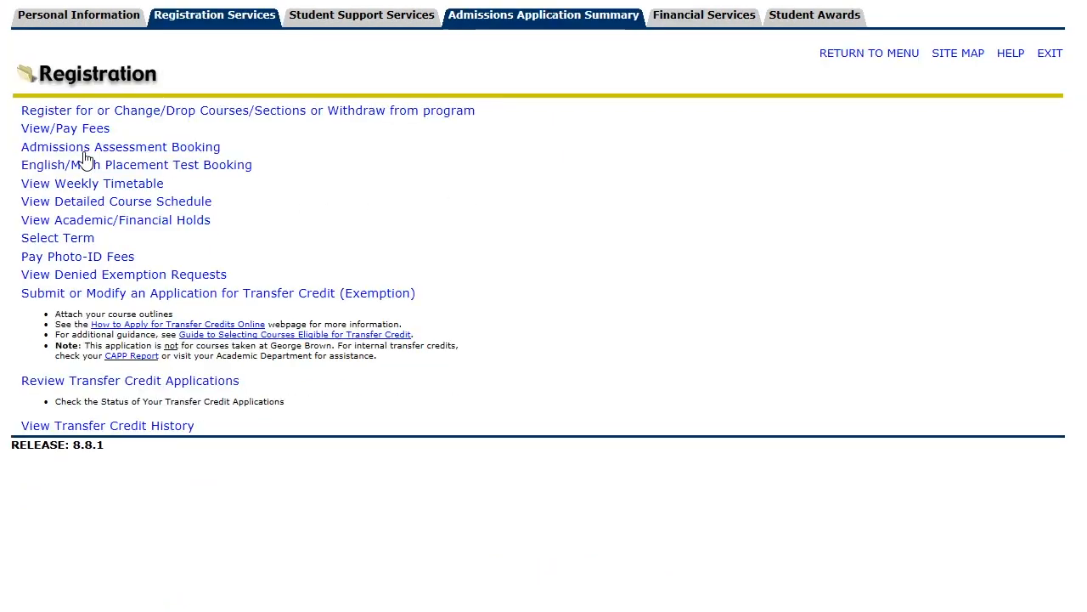
pyautogui.click(244, 294)
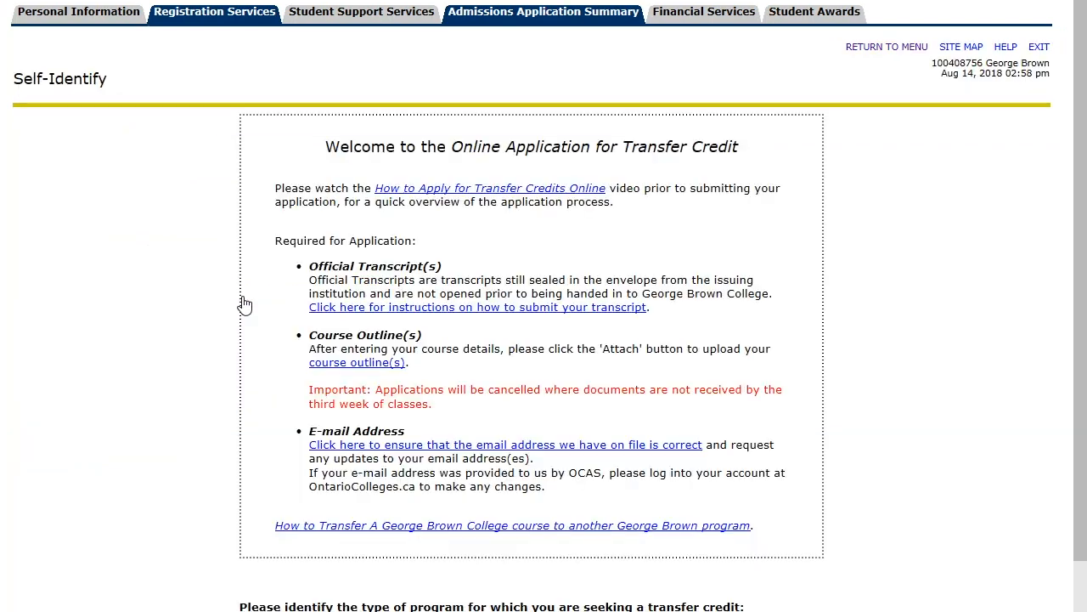
# Step: Choose Post-Secondary Program as the program type, accept the Fall 2018 term, and select program B107 Business Administration - Accounting
pyautogui.scroll(-3, 243, 245)
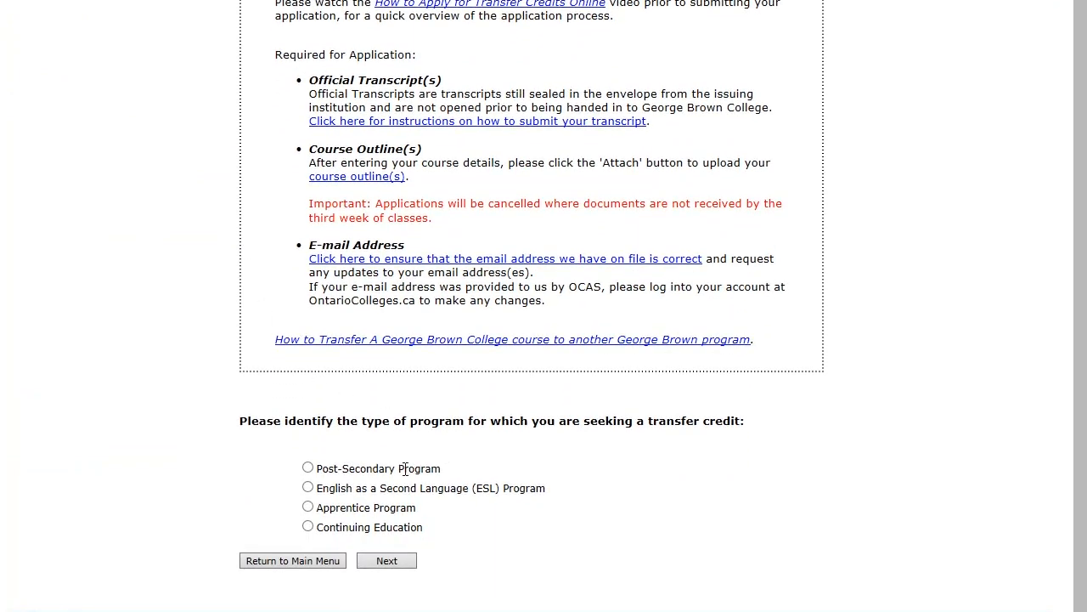
pyautogui.click(308, 468)
pyautogui.click(384, 559)
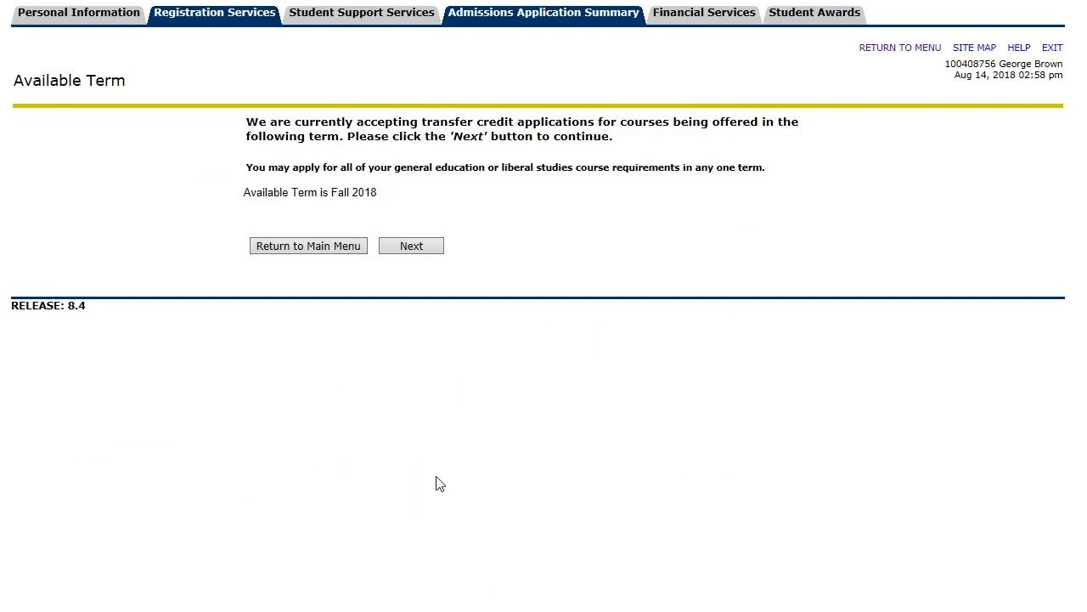
pyautogui.click(411, 247)
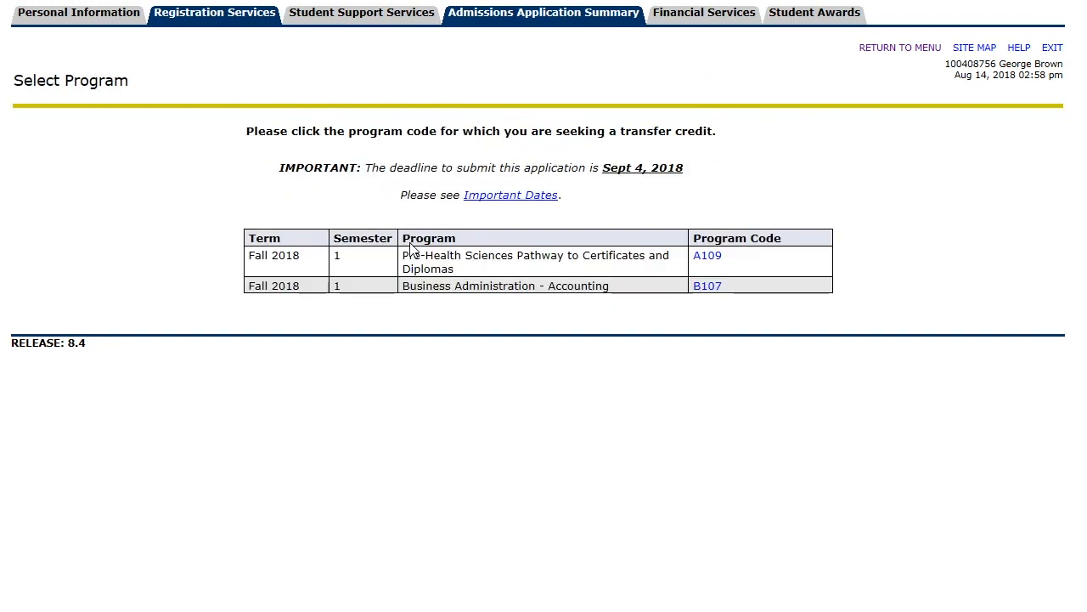
pyautogui.click(704, 289)
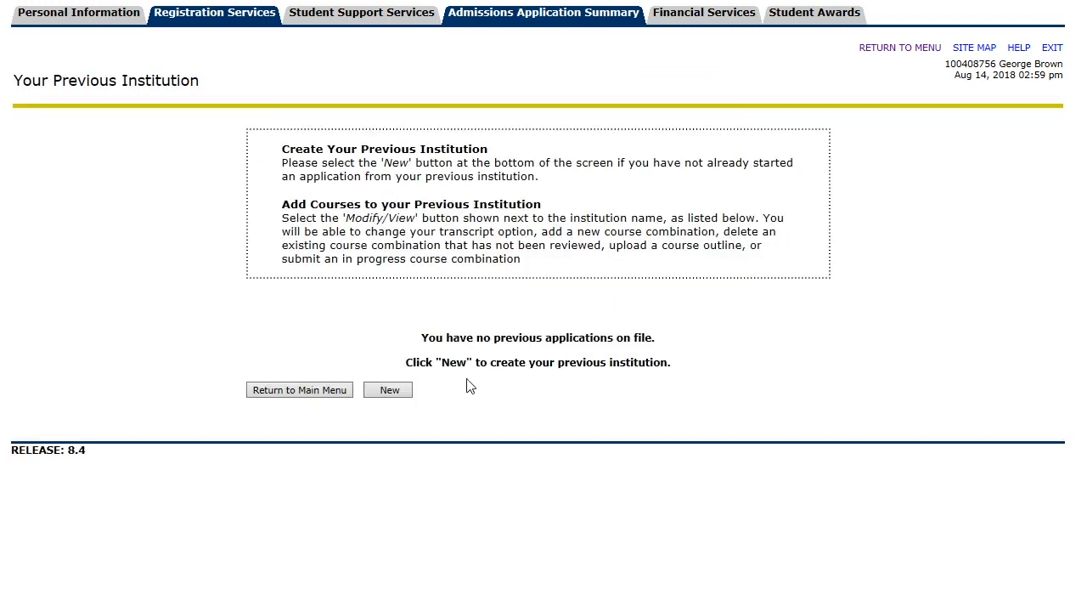
# Step: Create a new previous institution, choosing Algonquin College in Ontario, Canada
pyautogui.click(405, 396)
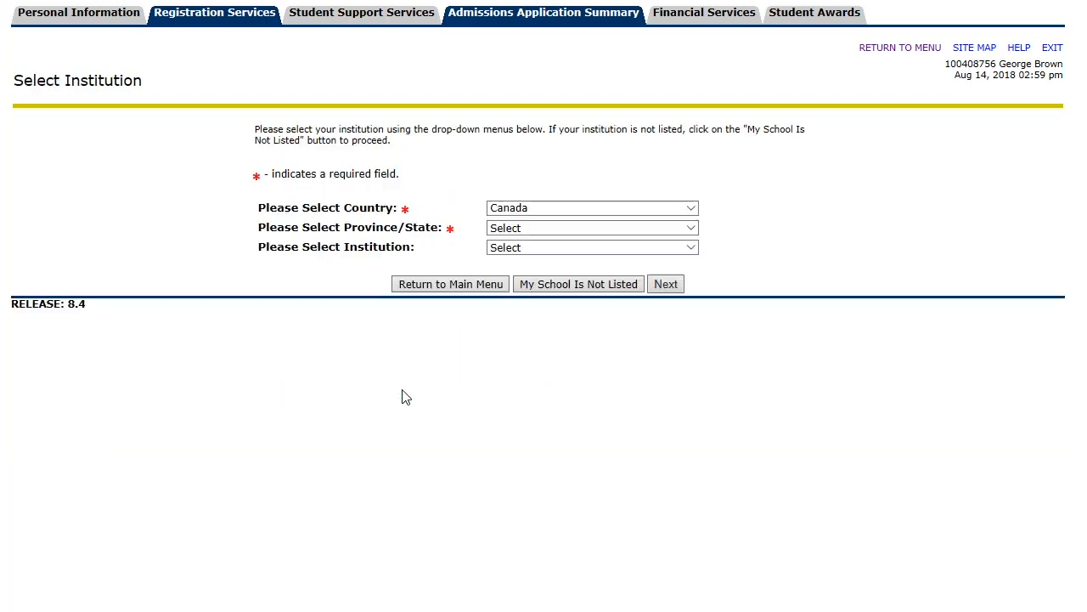
pyautogui.click(693, 236)
pyautogui.click(673, 245)
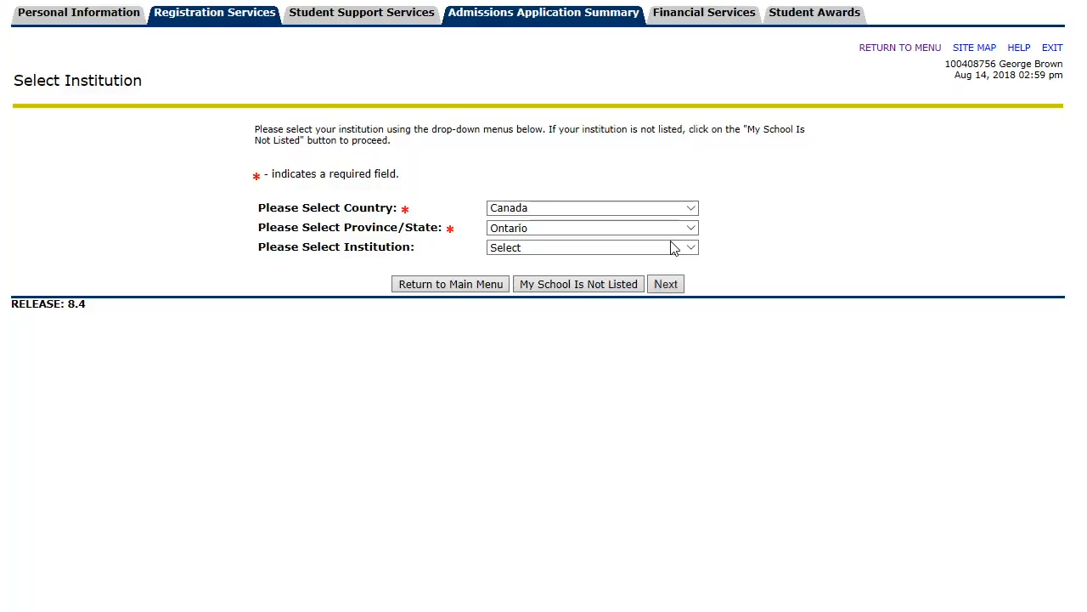
pyautogui.click(673, 246)
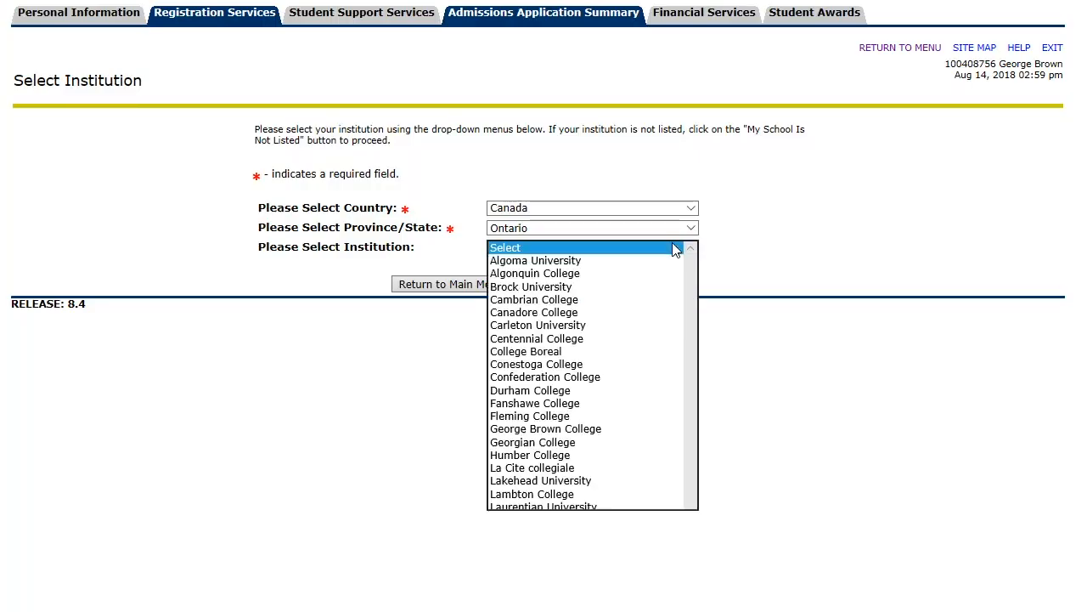
pyautogui.click(629, 274)
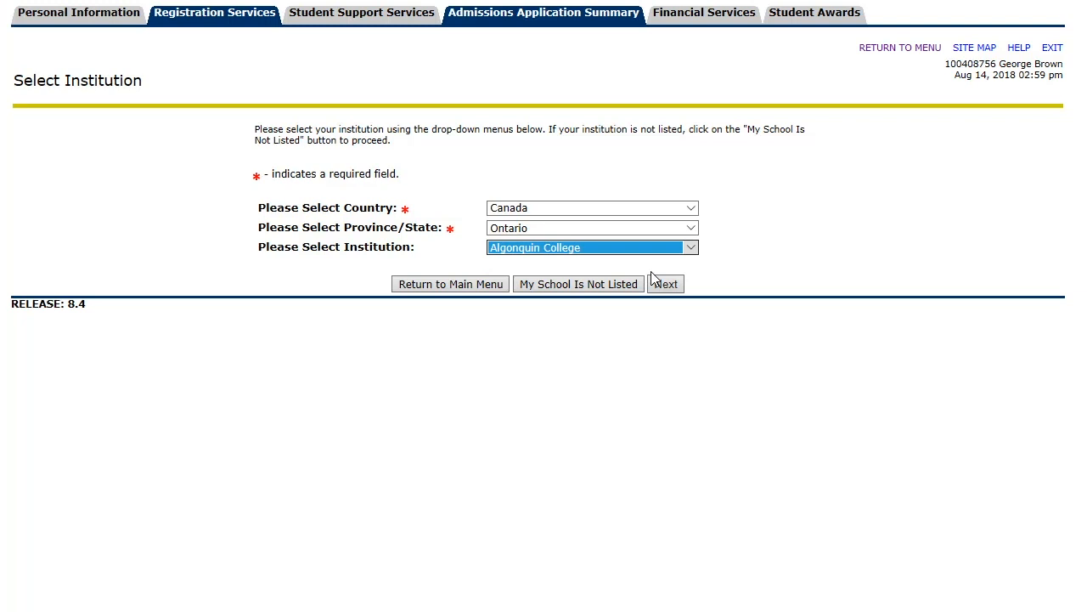
pyautogui.click(656, 282)
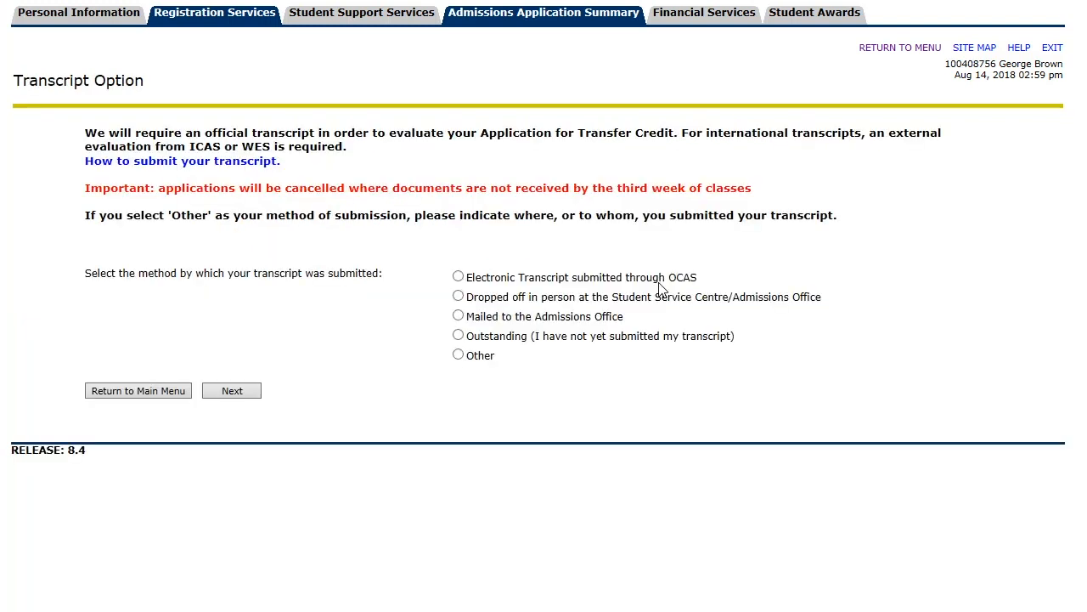
# Step: Set the transcript submission method to electronic through OCAS, then view the Algonquin College transcript and close it
pyautogui.click(457, 278)
pyautogui.click(252, 393)
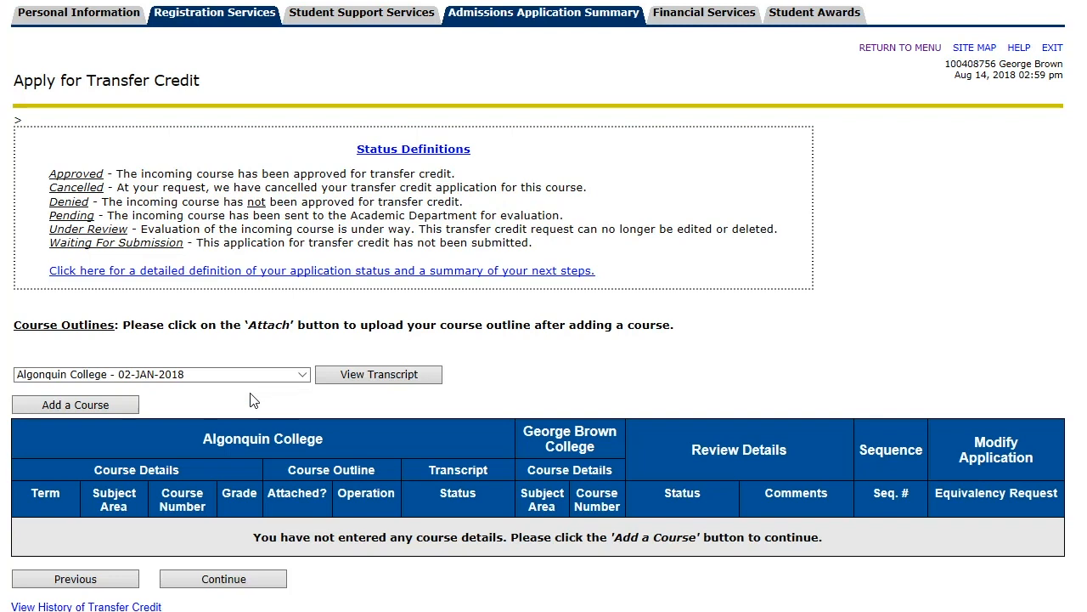
pyautogui.click(349, 388)
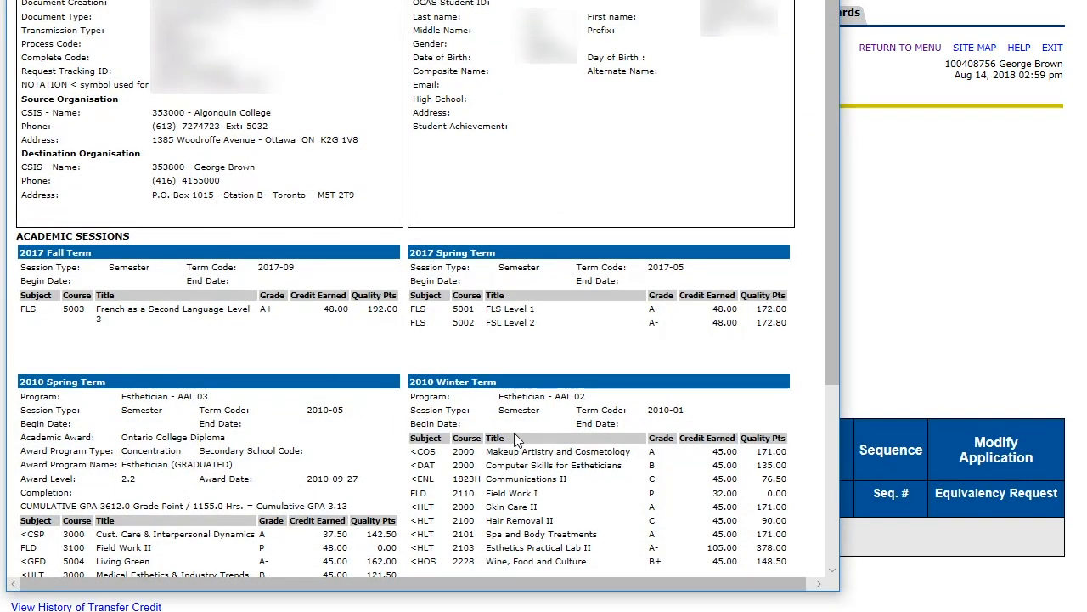
pyautogui.click(827, 3)
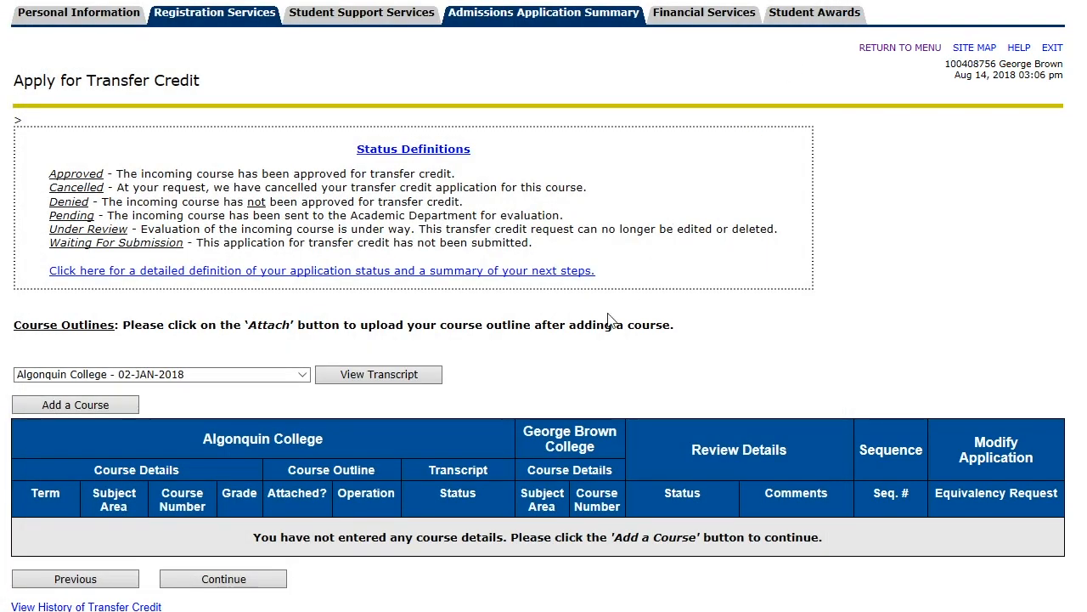
# Step: Add a course with the One-to-One credit type, entering term Spring 2010, subject area CSP, course number 3000 and grade A
pyautogui.click(129, 409)
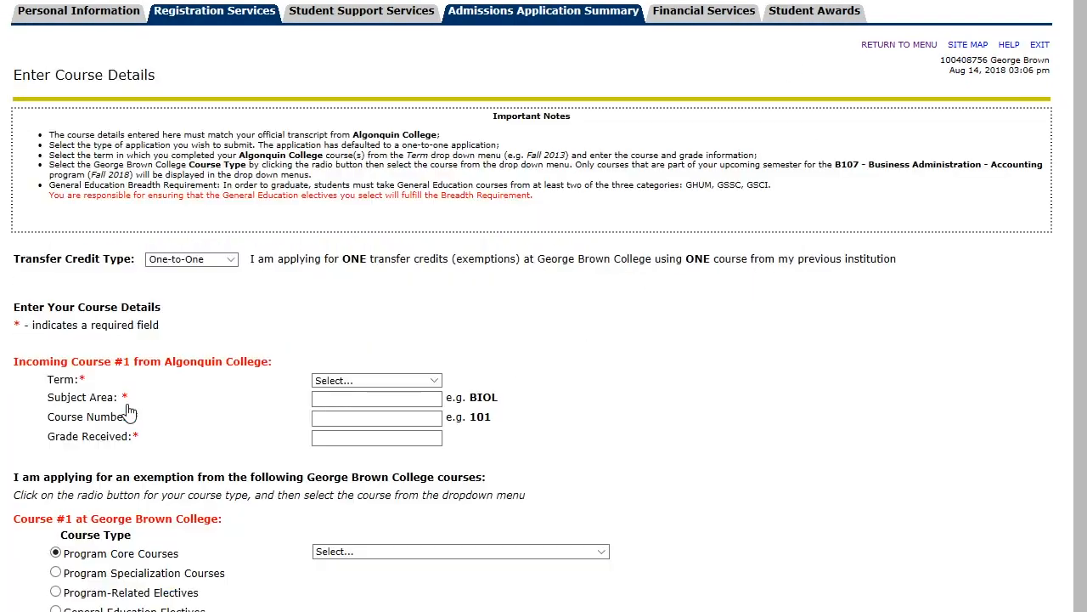
pyautogui.scroll(-1, 274, 297)
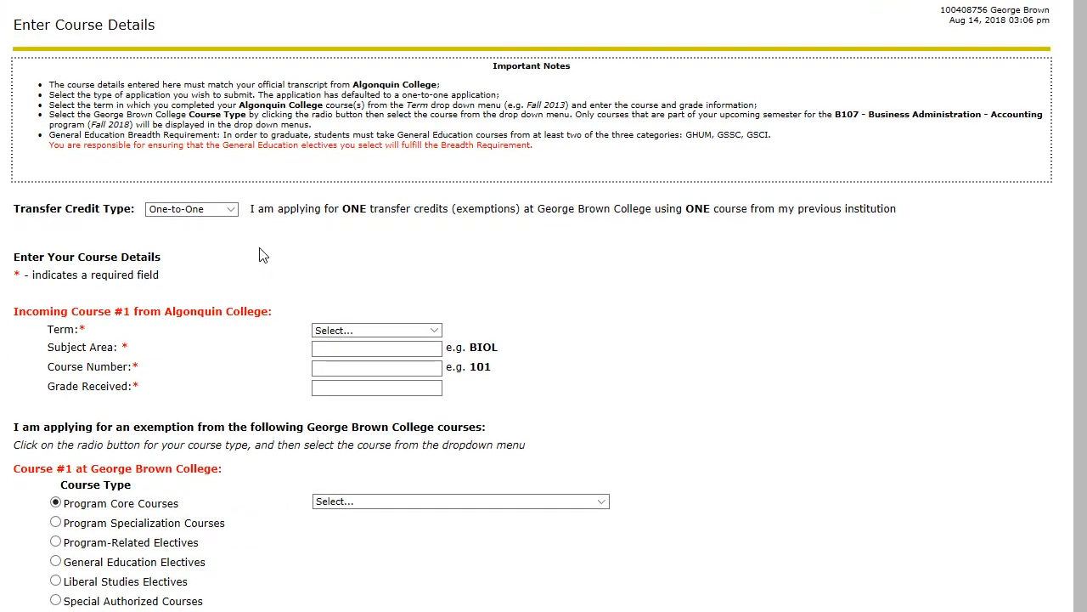
pyautogui.click(231, 213)
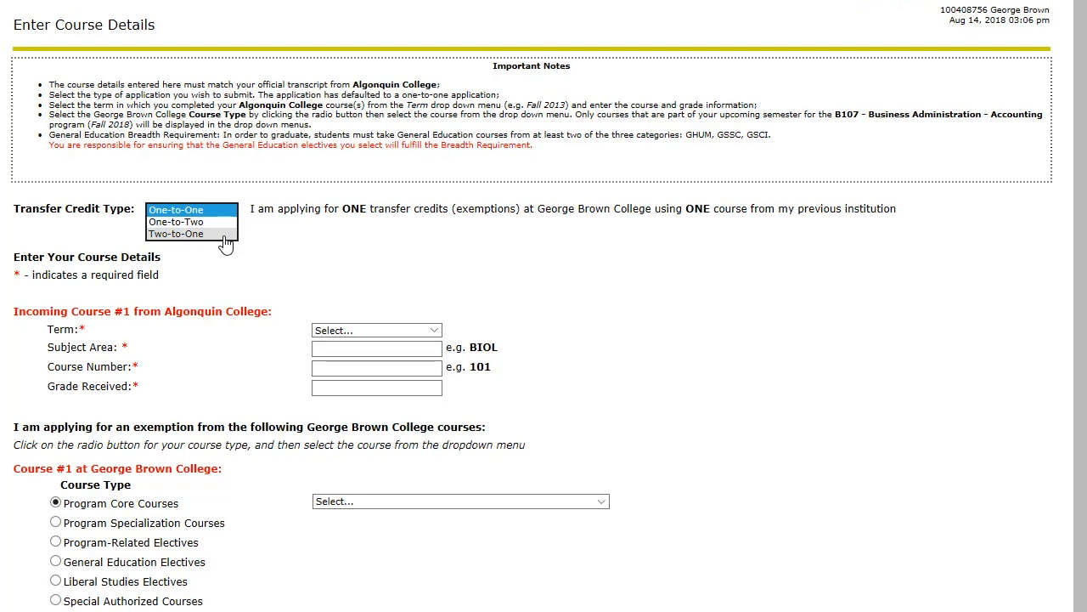
pyautogui.click(331, 274)
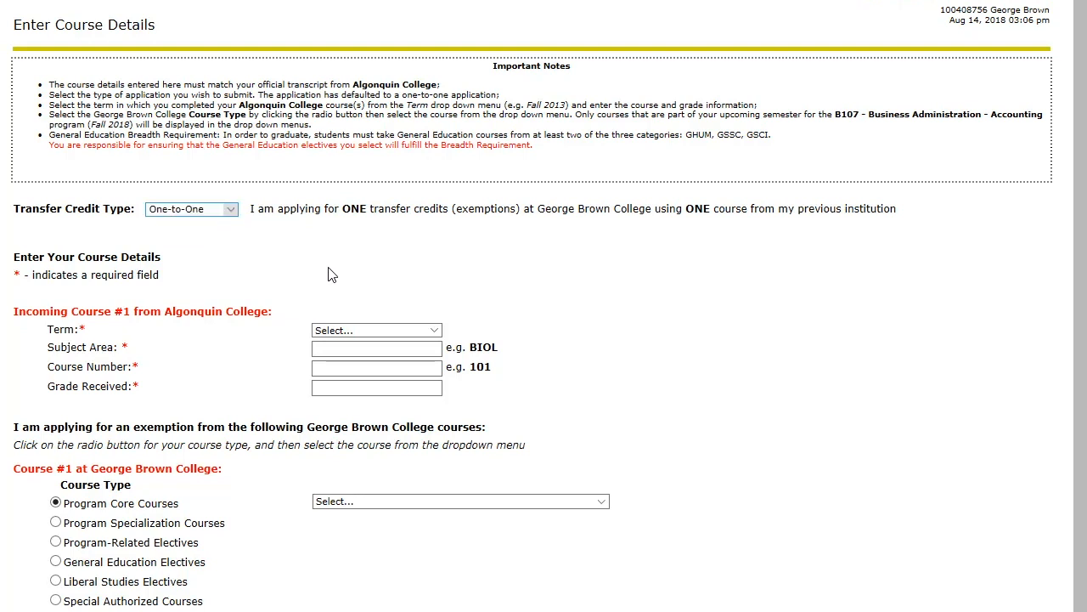
pyautogui.click(436, 331)
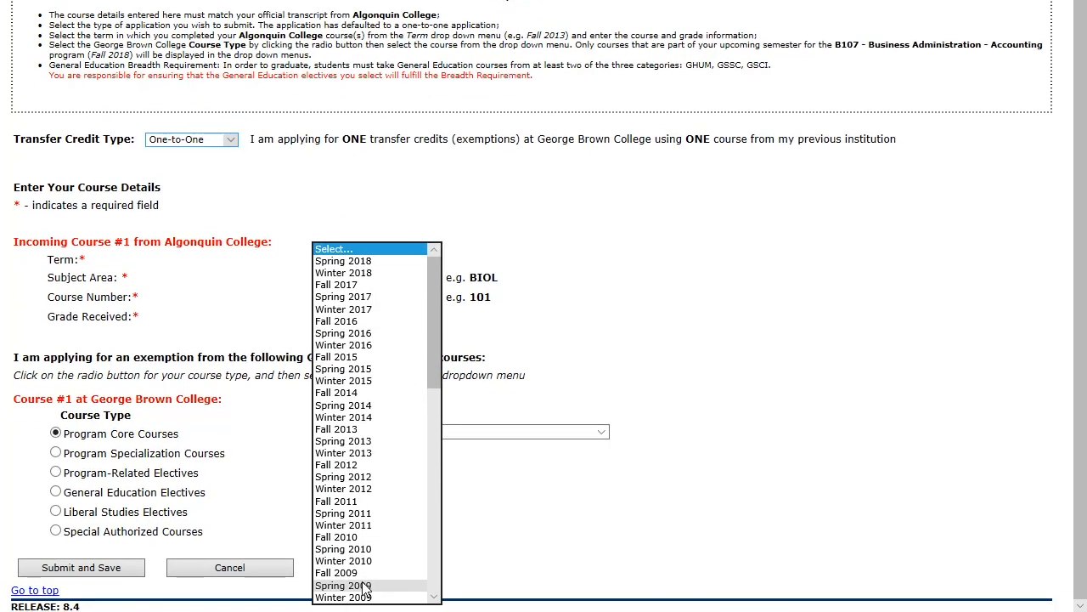
pyautogui.click(353, 549)
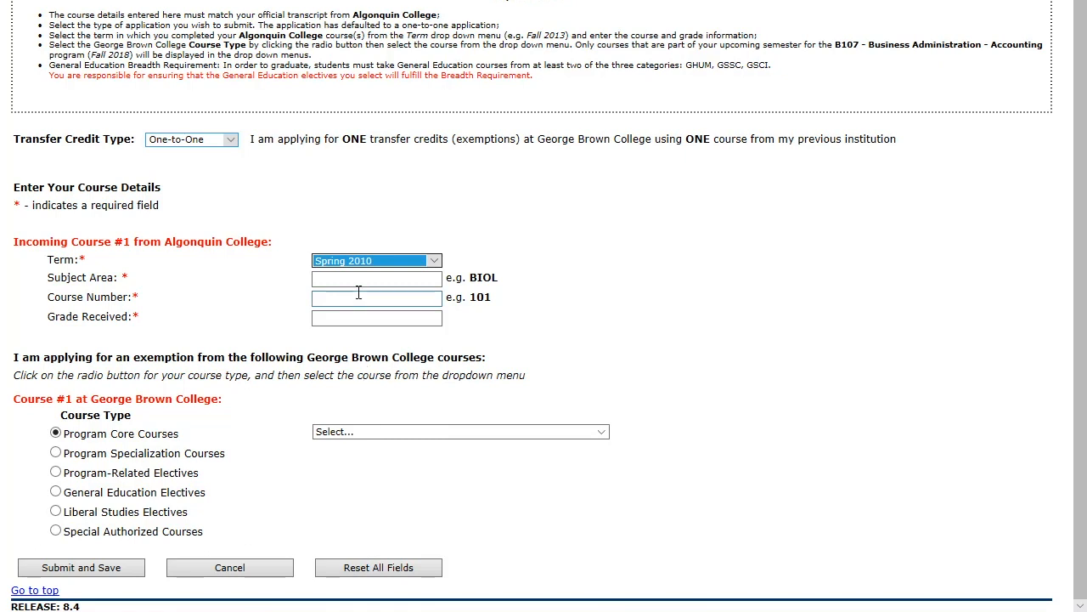
pyautogui.press('Tab')
pyautogui.write('CSP')
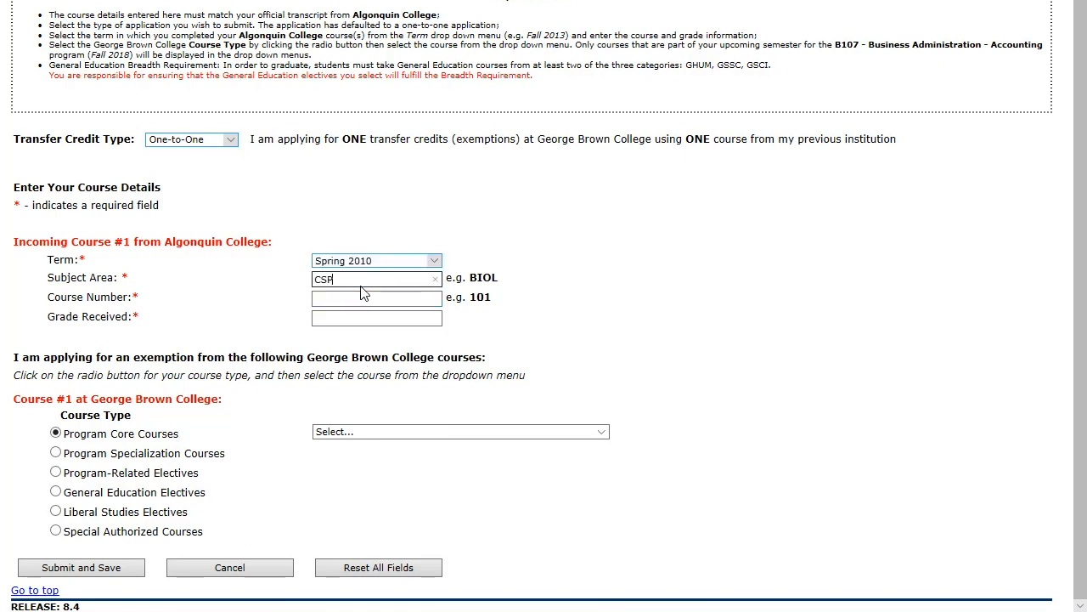
pyautogui.press('Tab')
pyautogui.write('3000')
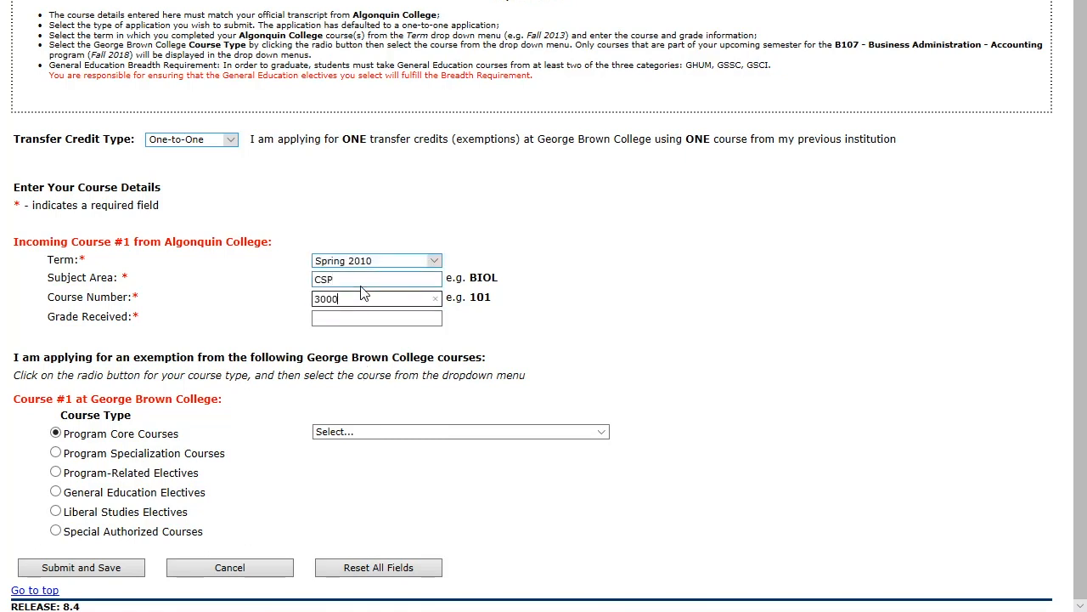
pyautogui.press('Tab')
pyautogui.write('A')
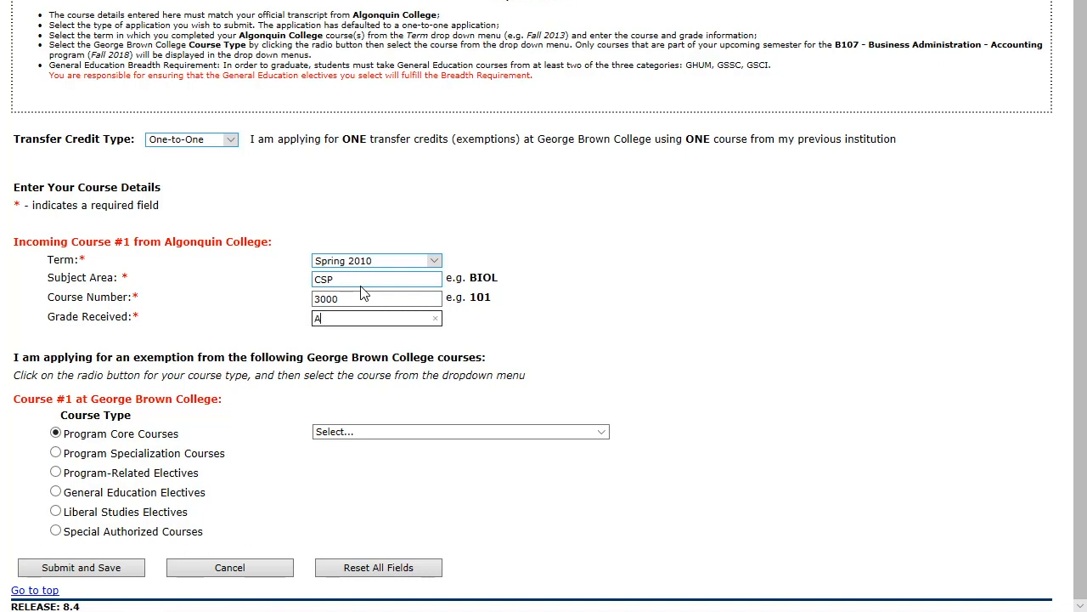
# Step: Select the program core course BUS 1038 Business Concepts I for the exemption and save the course entry
pyautogui.click(602, 434)
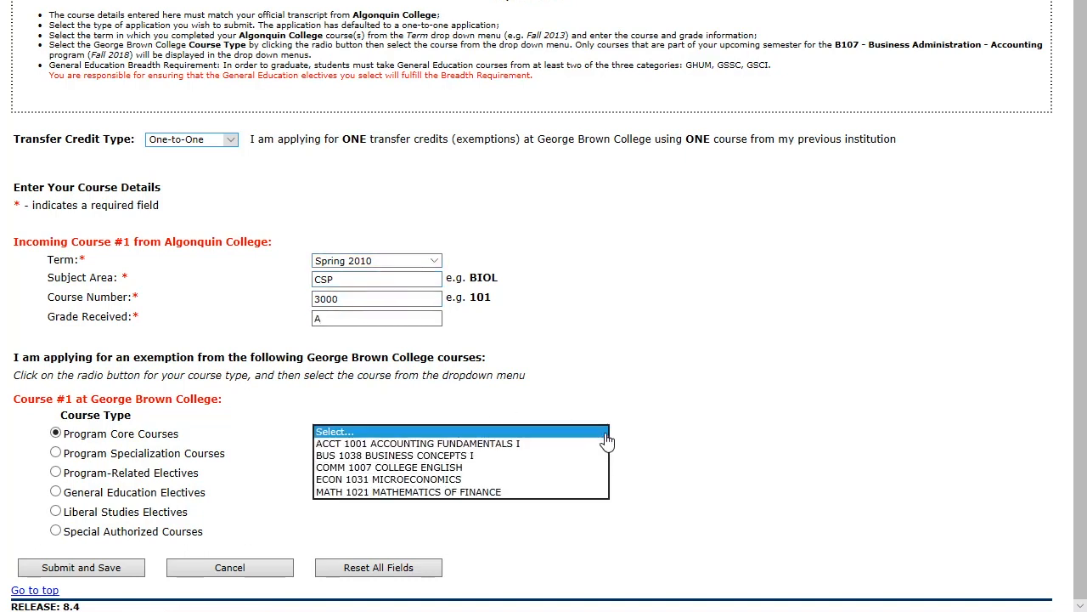
pyautogui.click(553, 455)
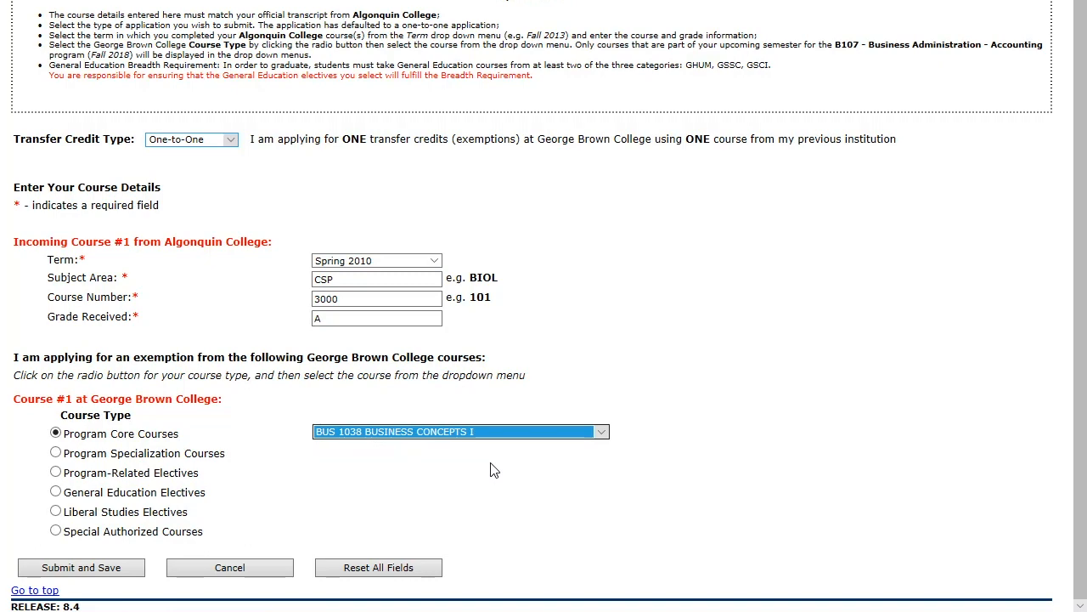
pyautogui.click(130, 571)
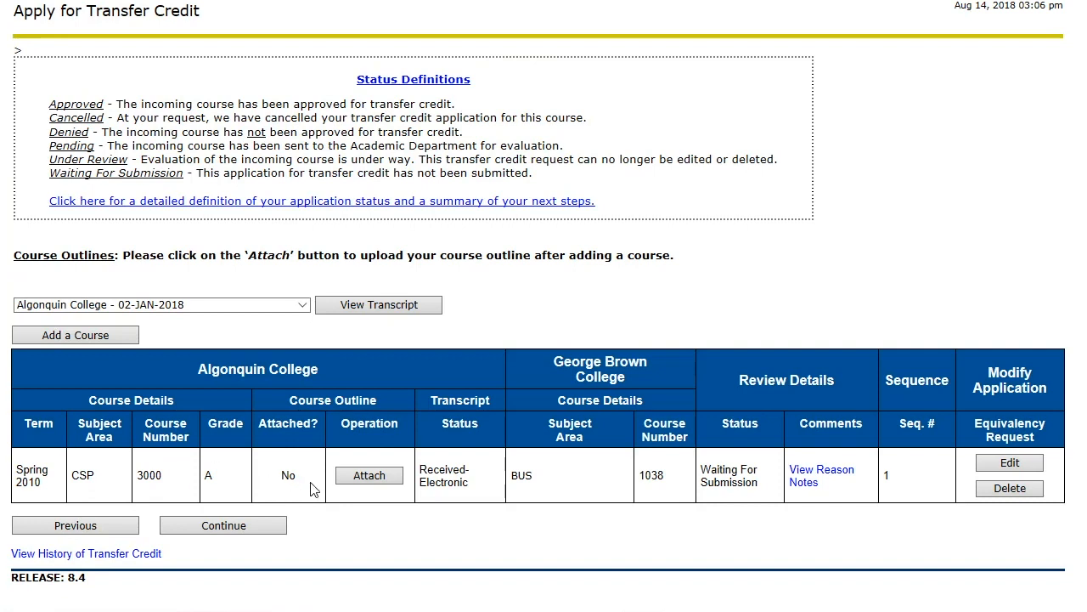
# Step: Attach the file Course outline.docx to the CSP 3000 course and return to the application
pyautogui.click(371, 477)
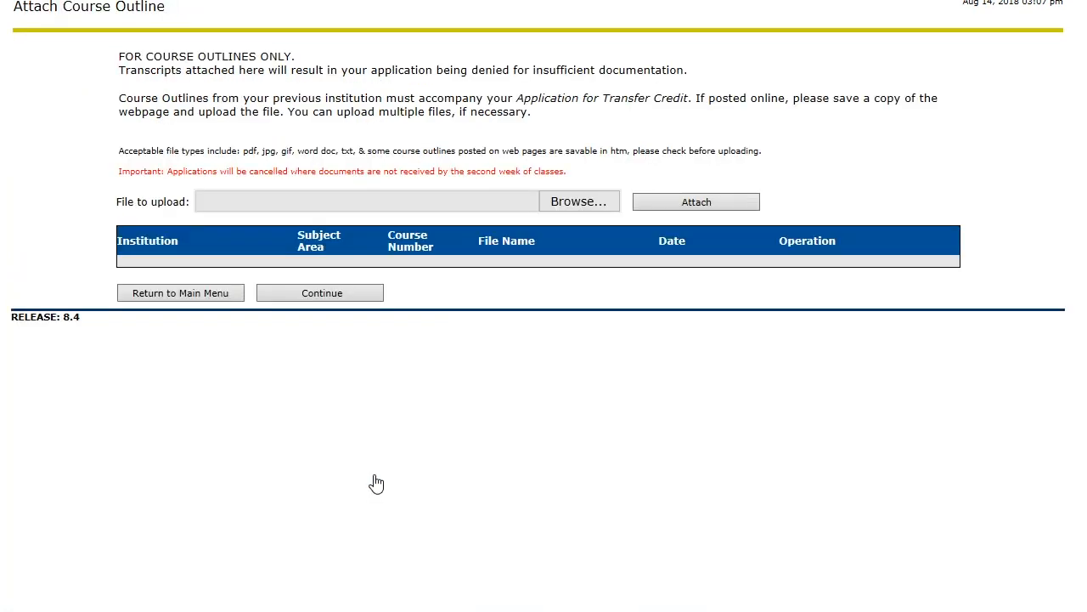
pyautogui.click(582, 211)
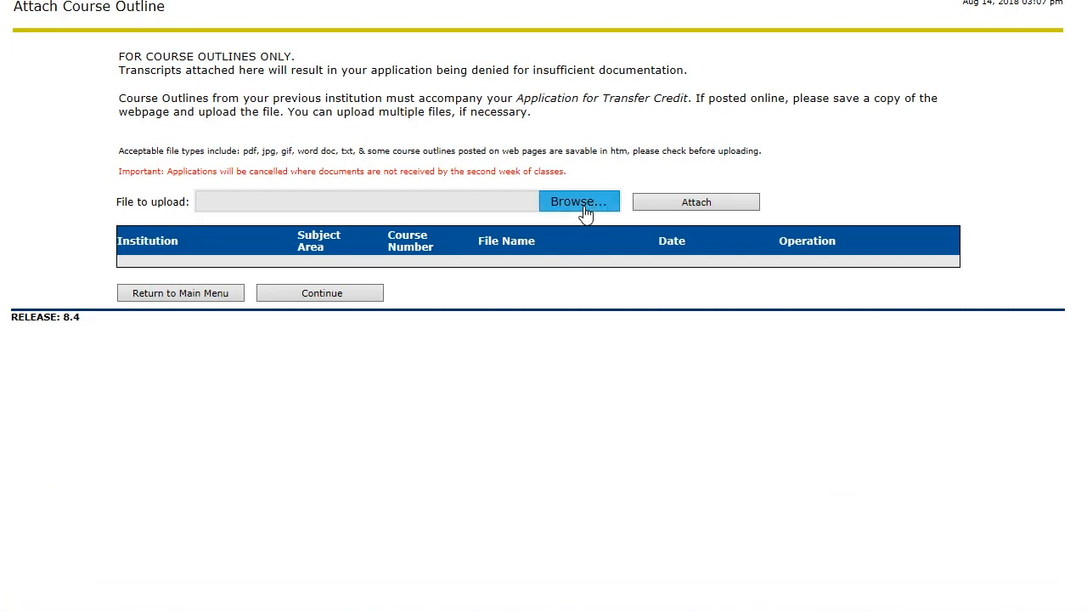
pyautogui.click(705, 202)
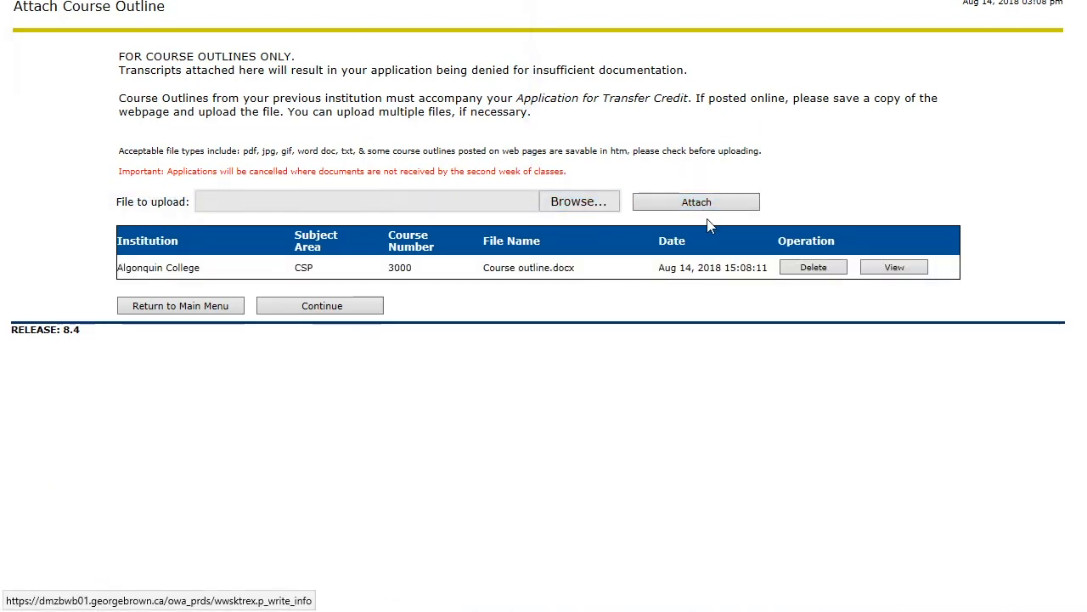
pyautogui.click(371, 308)
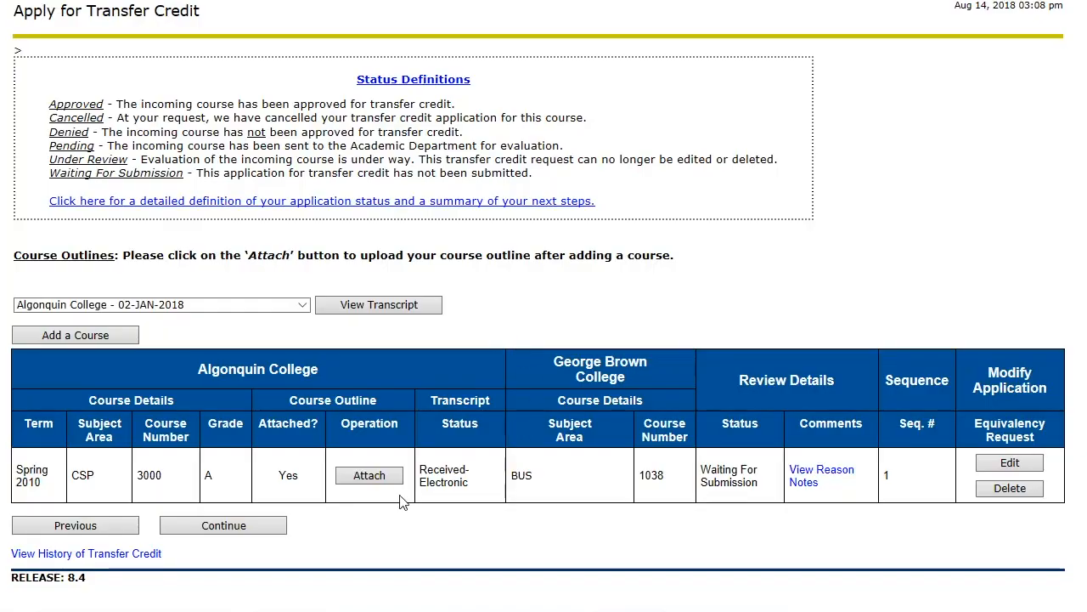
# Step: Continue to the acknowledgement page, agree to its terms, and submit the transfer credit application
pyautogui.click(254, 530)
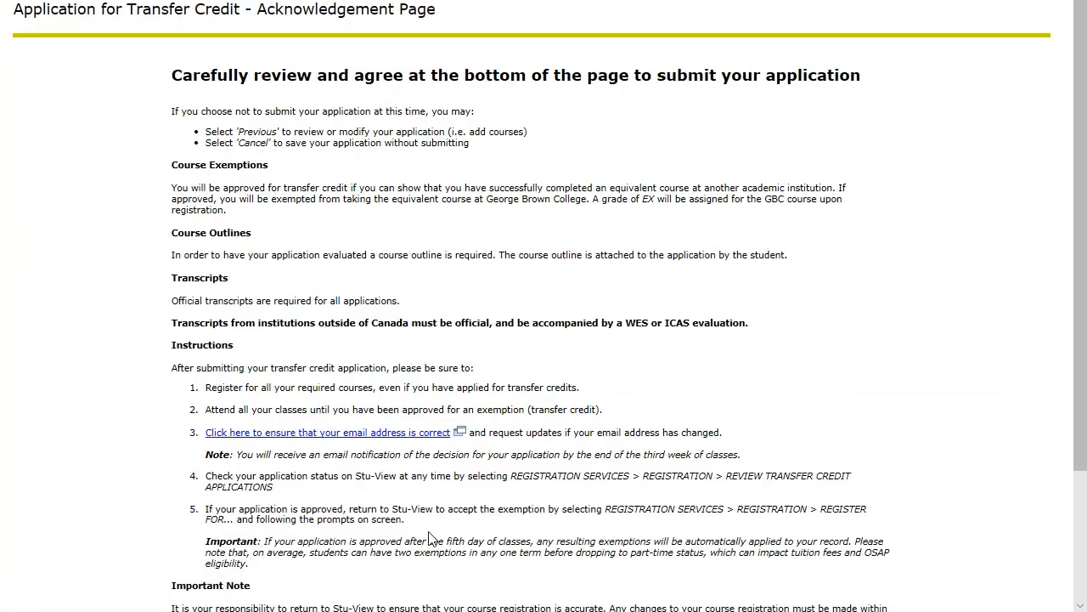
pyautogui.scroll(-3, 429, 537)
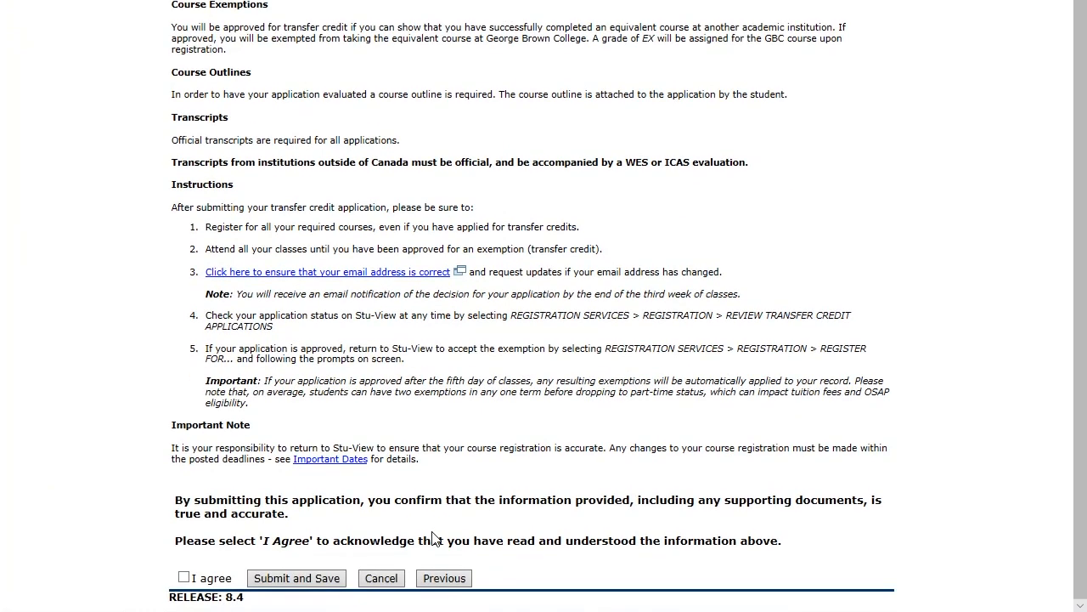
pyautogui.click(184, 577)
pyautogui.click(311, 584)
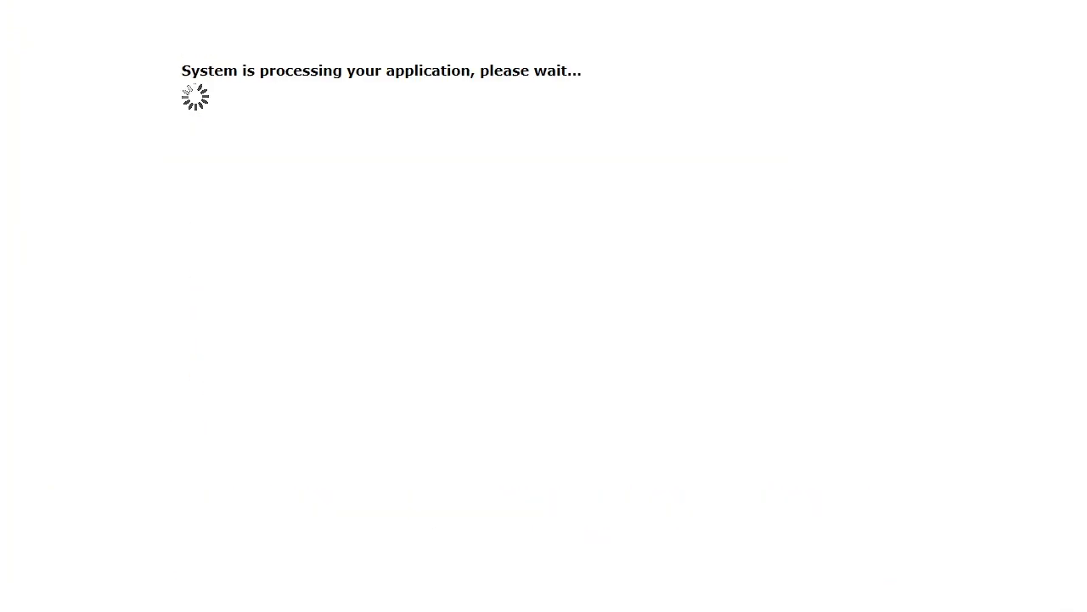